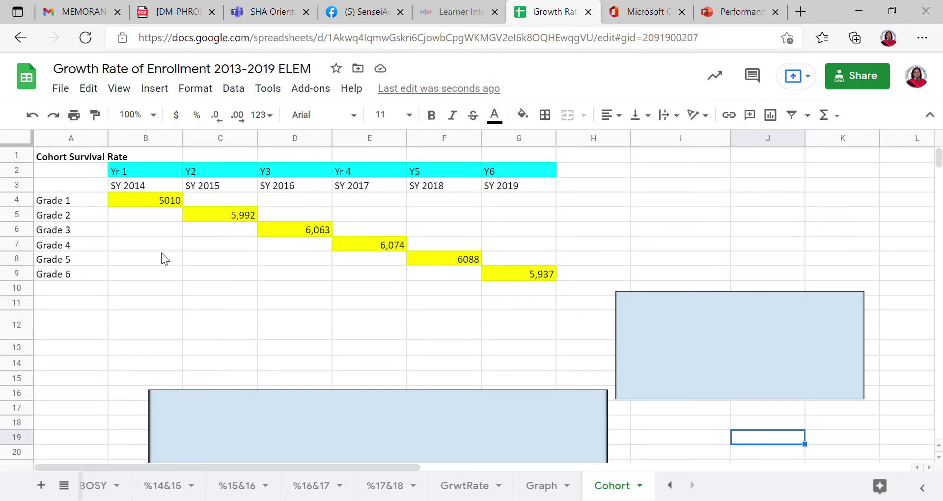
Examine the cohort table's range from Grade 1 in SY 2014 to Grade 6 in SY 2019.
{"action": "left_click", "coordinate": [133, 201]}
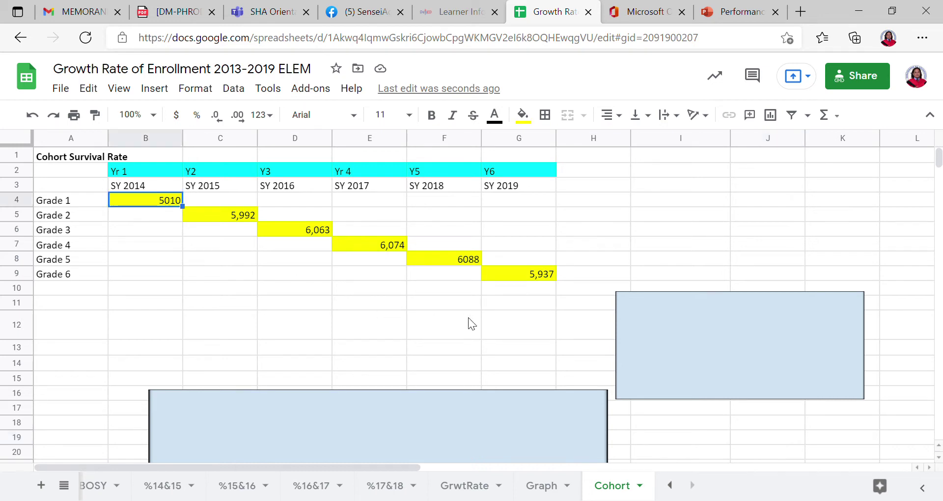
{"action": "left_click", "coordinate": [519, 275]}
{"action": "left_click", "coordinate": [650, 234]}
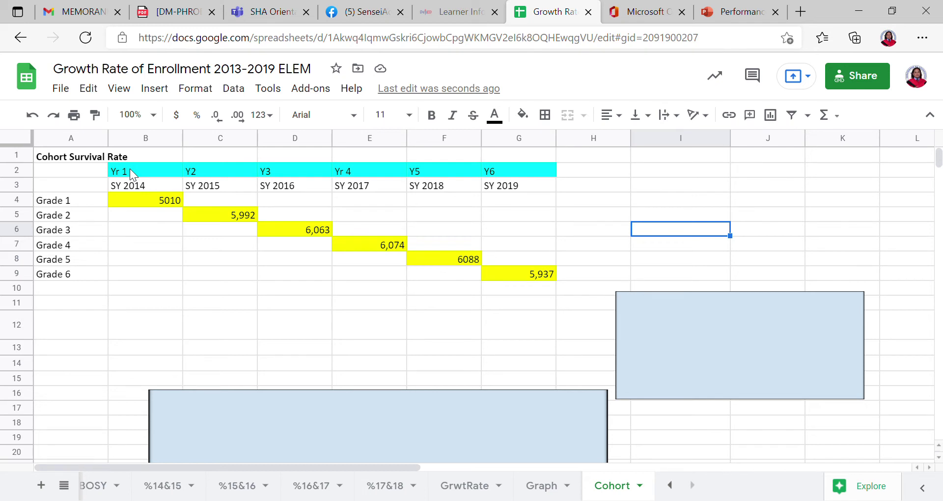
{"action": "left_click", "coordinate": [75, 204]}
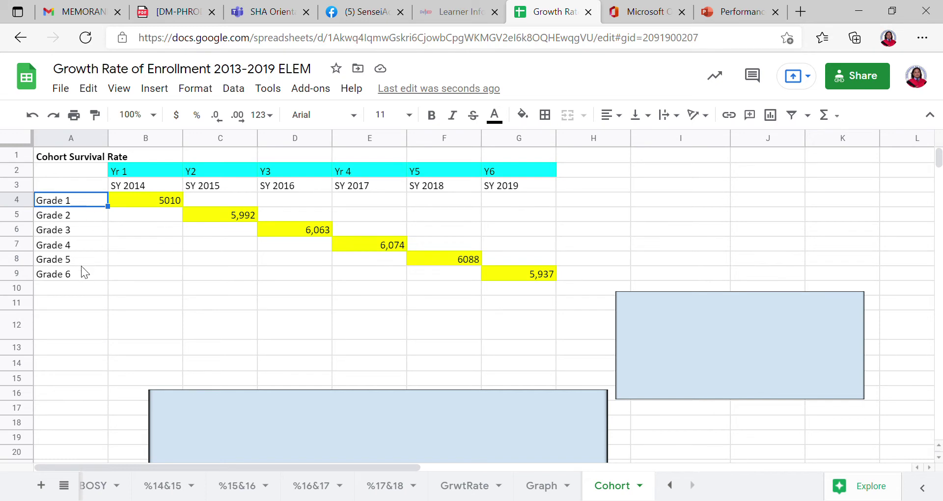
{"action": "left_click", "coordinate": [80, 278]}
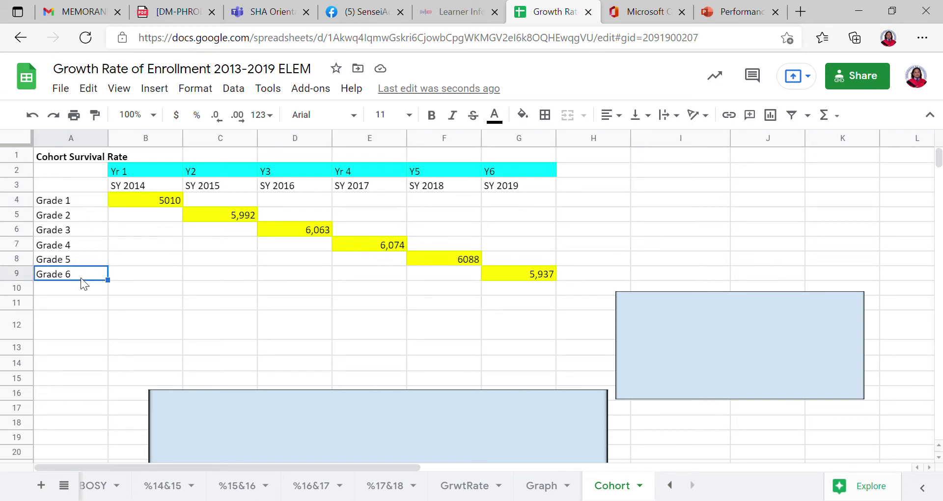
{"action": "left_click", "coordinate": [62, 189]}
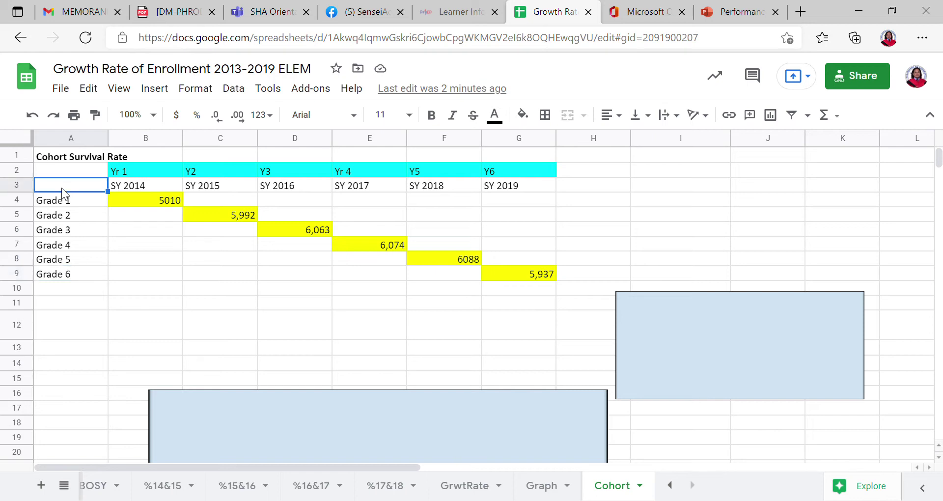
{"action": "left_click", "coordinate": [85, 294]}
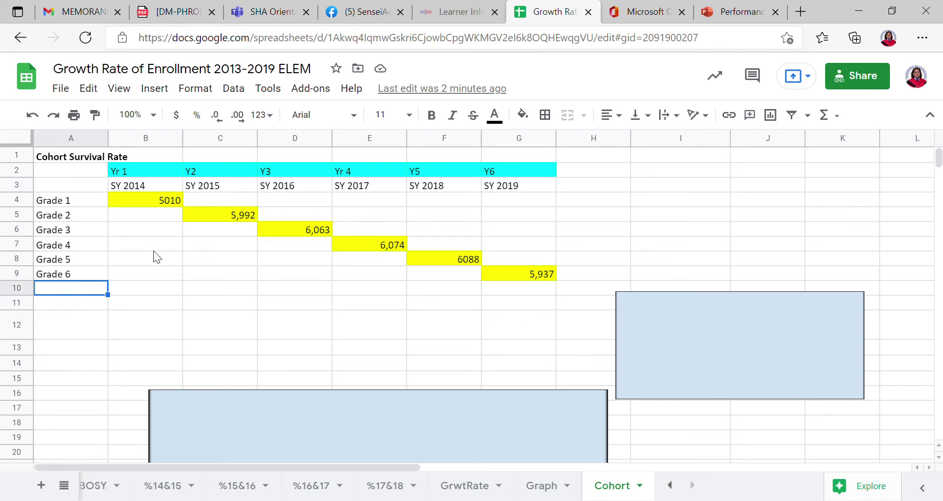
Trace the cohort's enrollment diagonally, matching each grade from Grade 1 to Grade 6 with its highlighted yearly figure.
{"action": "left_click", "coordinate": [143, 207]}
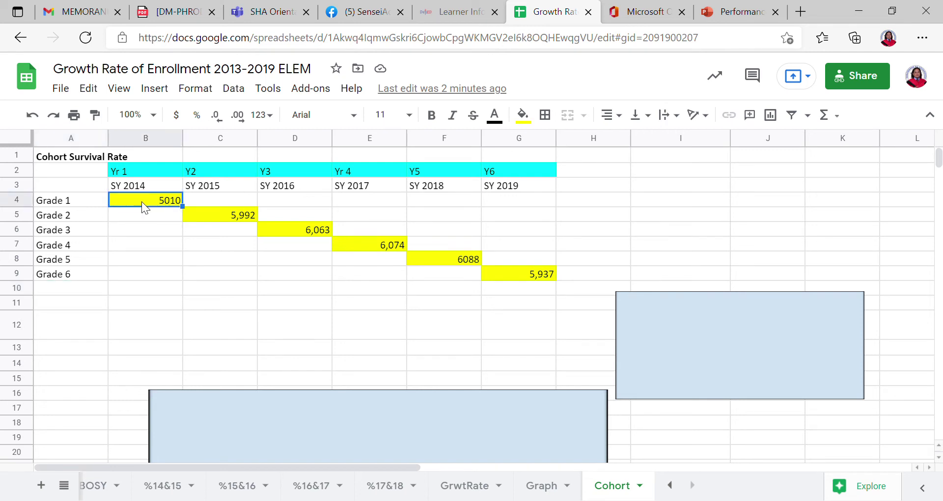
{"action": "left_click", "coordinate": [71, 217]}
{"action": "left_click", "coordinate": [235, 219]}
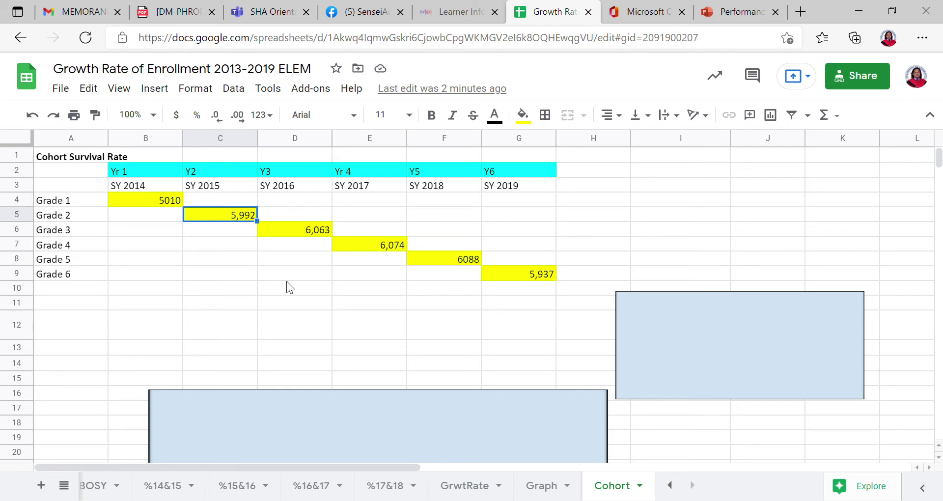
{"action": "left_click", "coordinate": [73, 233]}
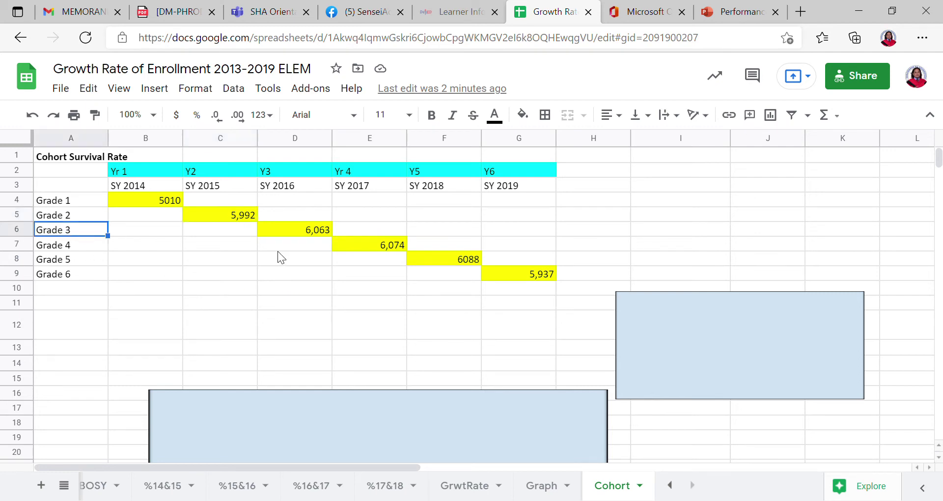
{"action": "left_click", "coordinate": [316, 232]}
{"action": "left_click", "coordinate": [72, 244]}
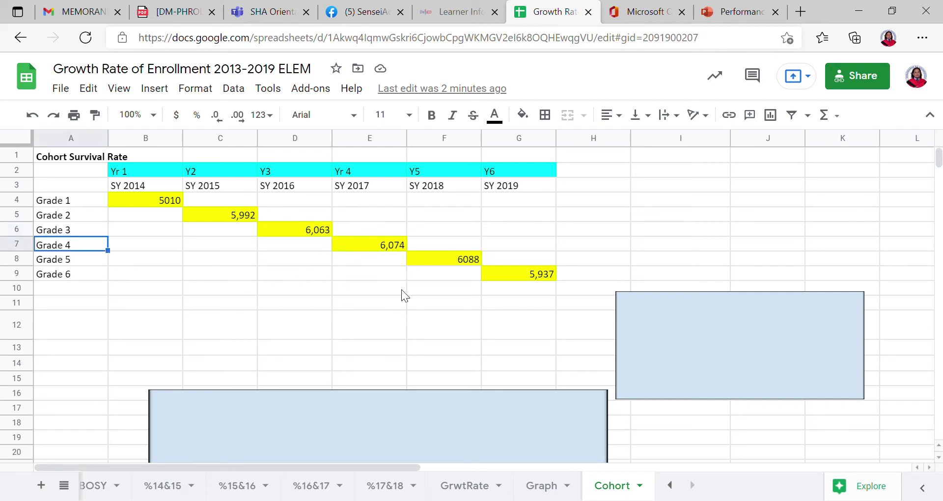
{"action": "left_click", "coordinate": [387, 248]}
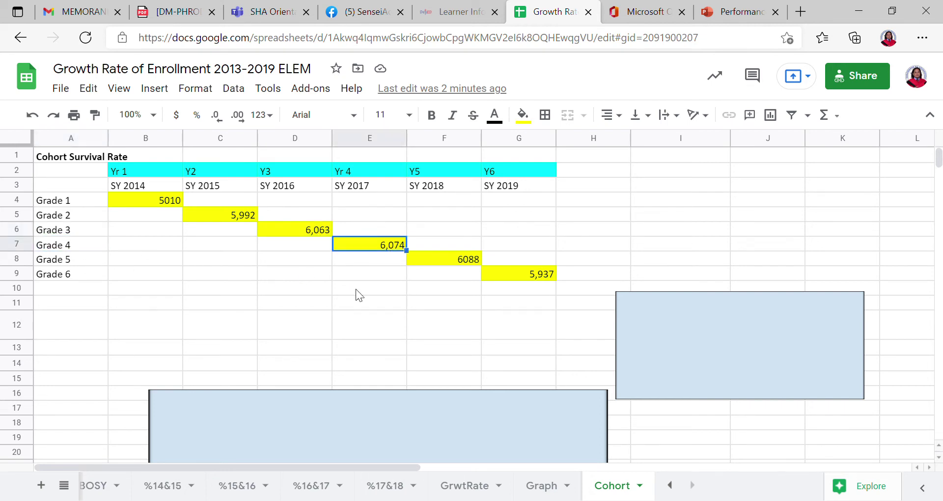
{"action": "left_click", "coordinate": [81, 260]}
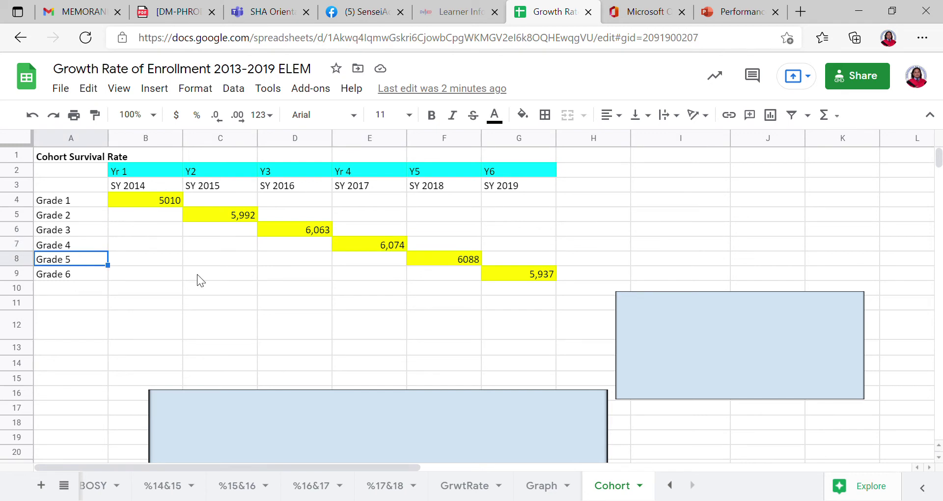
{"action": "left_click", "coordinate": [460, 262]}
{"action": "left_click", "coordinate": [82, 276]}
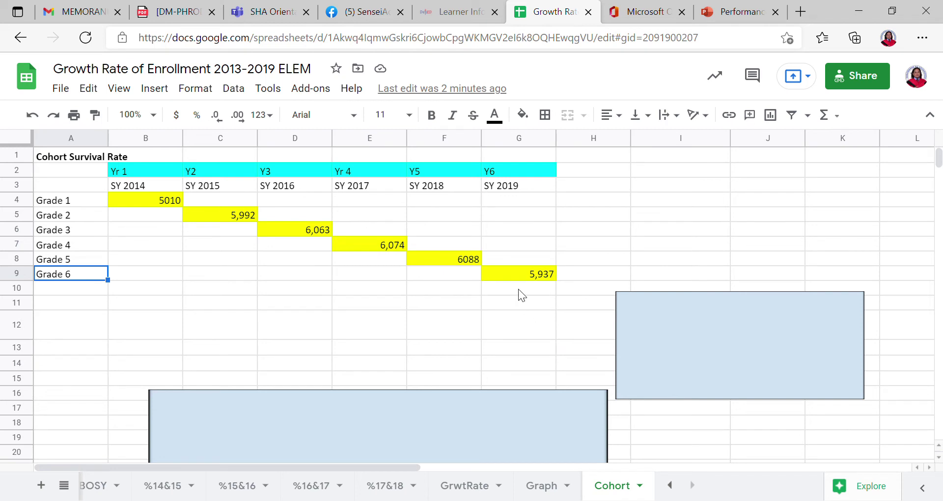
{"action": "left_click", "coordinate": [516, 276]}
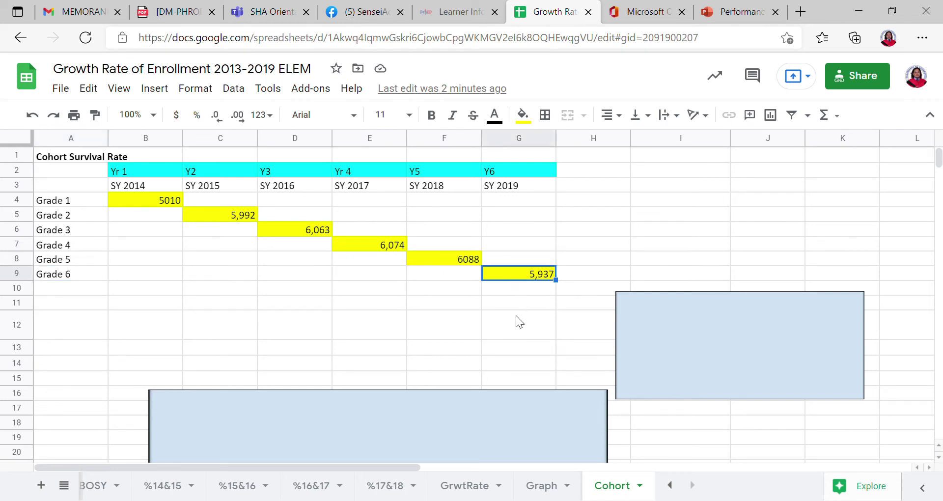
Move the smaller blue rectangle down off the CSR table and link BOSY Gr6 SYN to the Grade 6 SY 2019 enrollment in G9.
{"action": "left_click", "coordinate": [776, 329]}
{"action": "left_click_drag", "start_coordinate": [776, 329], "coordinate": [787, 448]}
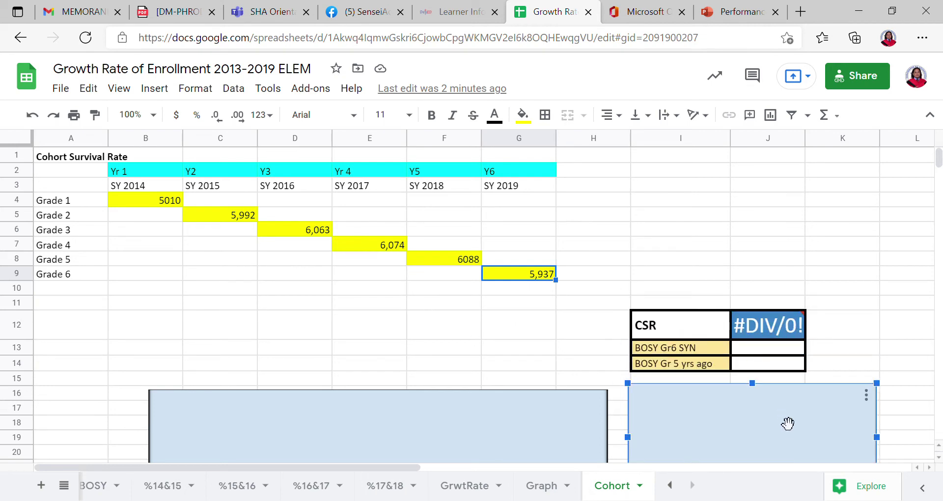
{"action": "left_click", "coordinate": [766, 350]}
{"action": "type", "text": "="}
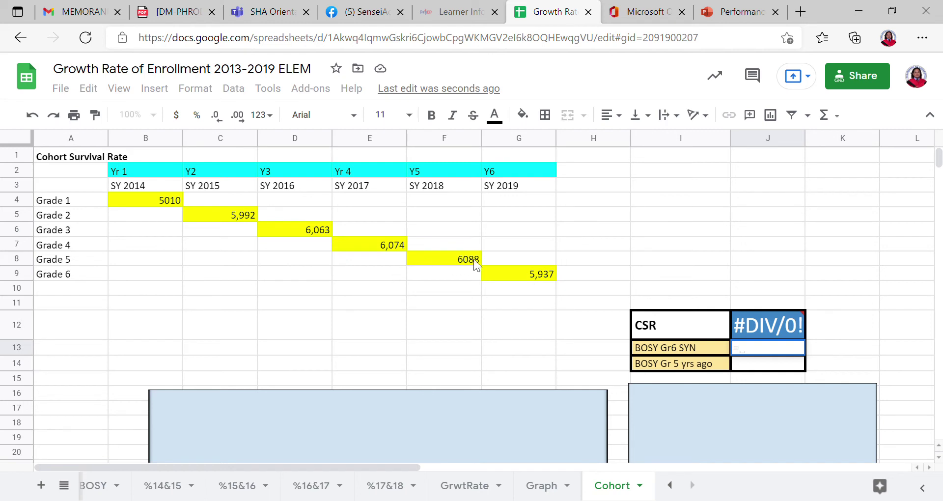
{"action": "left_click", "coordinate": [526, 277]}
{"action": "key", "text": "Return"}
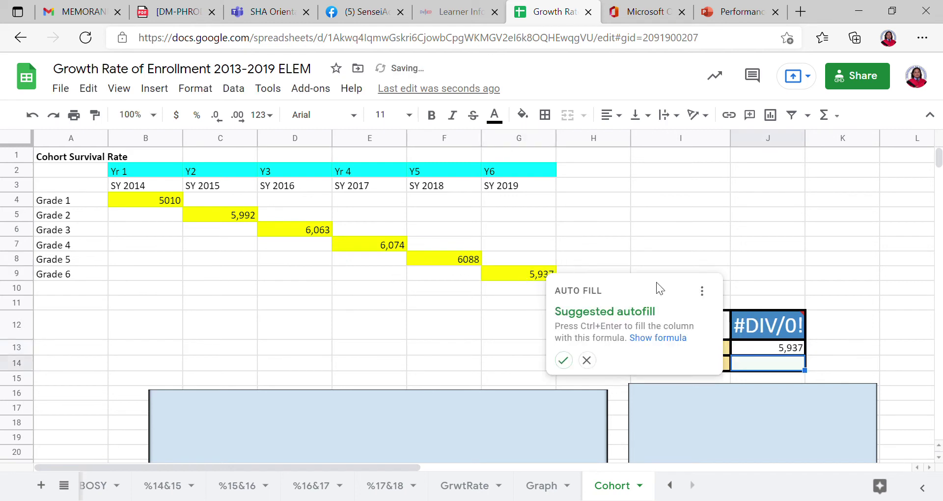
Link BOSY Gr 5 yrs ago to the Grade 1 SY 2014 enrollment in B4, and select the CSR result cell J12.
{"action": "left_click", "coordinate": [761, 372]}
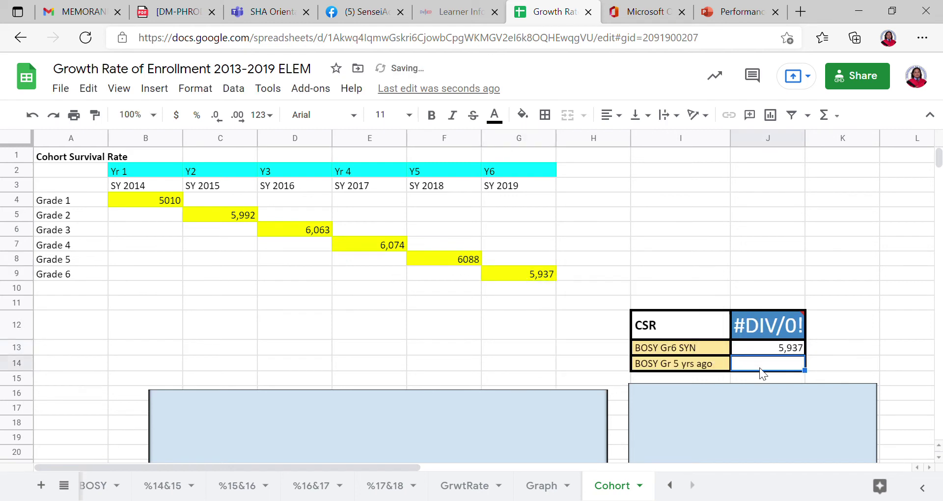
{"action": "type", "text": "="}
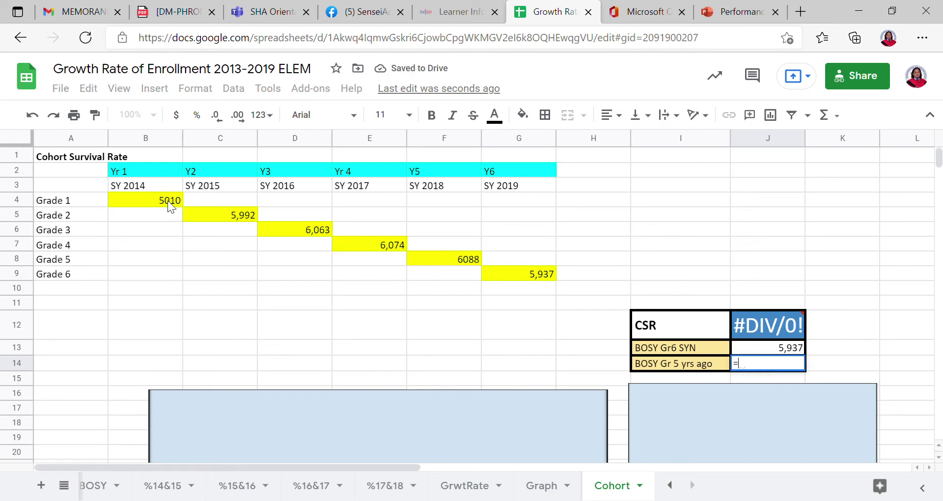
{"action": "left_click", "coordinate": [167, 200]}
{"action": "key", "text": "Return"}
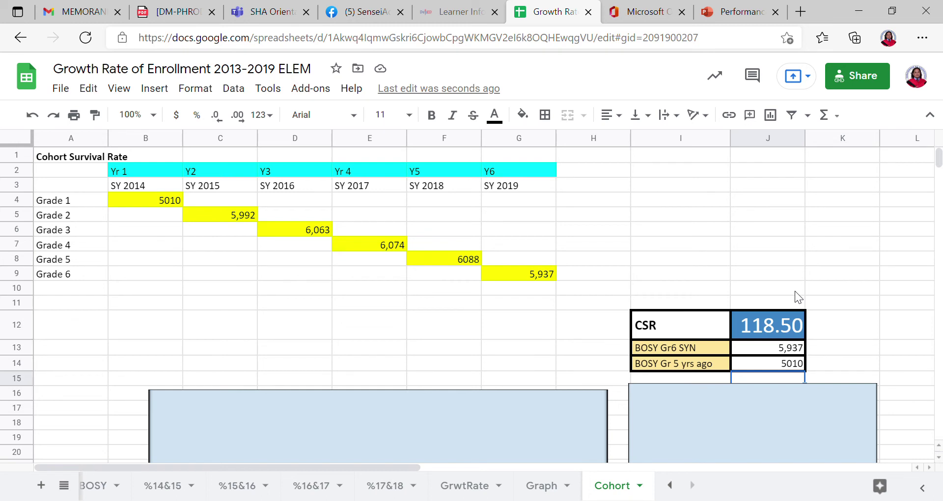
{"action": "key", "text": "Up"}
{"action": "key", "text": "Up"}
{"action": "key", "text": "Up"}
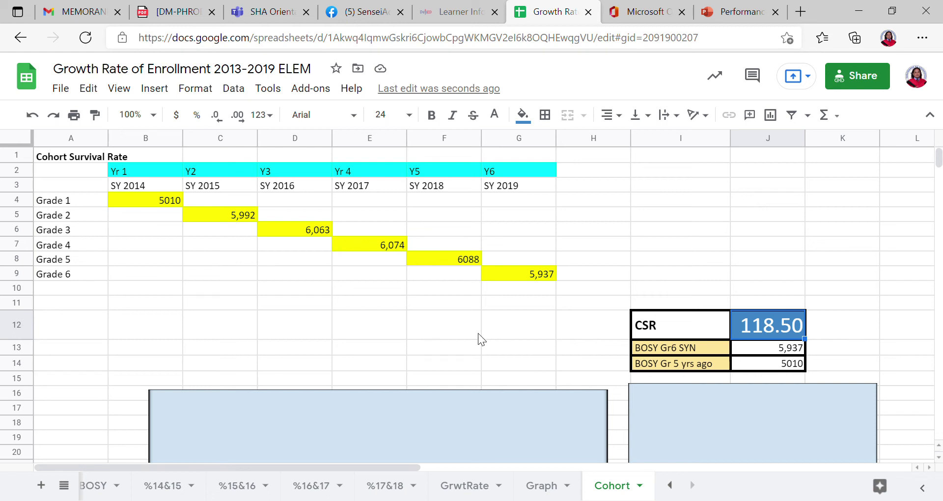
Move the larger blue rectangle down to uncover the Issues notes in rows 16 to 20.
{"action": "left_click", "coordinate": [938, 456]}
{"action": "left_click", "coordinate": [405, 409]}
{"action": "left_click_drag", "start_coordinate": [399, 432], "coordinate": [419, 464]}
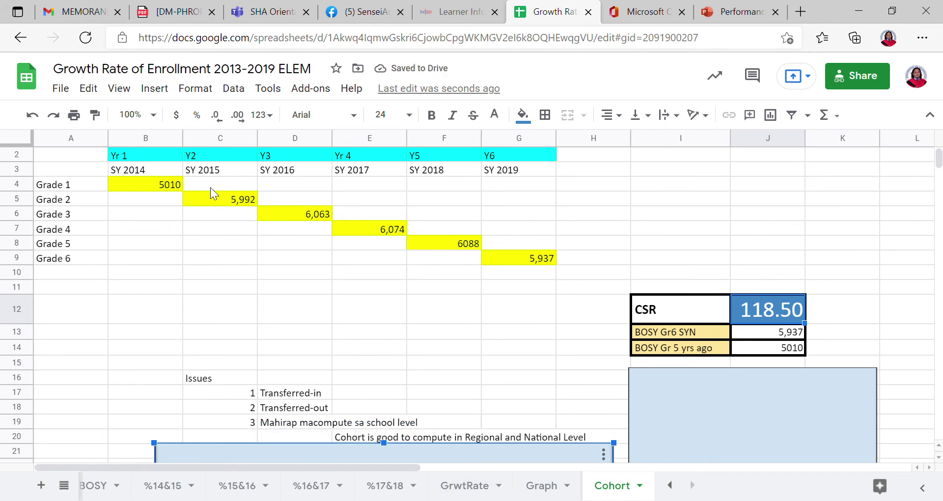
Review the listed cohort issues, including transferred-in and transferred-out learners, against the Grade 1 SY 2014 enrollment.
{"action": "left_click", "coordinate": [156, 184]}
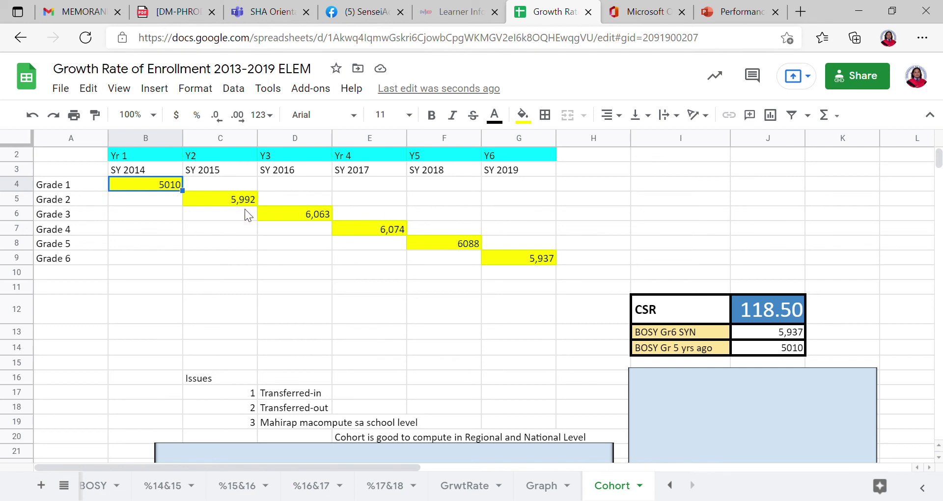
{"action": "left_click", "coordinate": [307, 395]}
{"action": "left_click", "coordinate": [298, 411]}
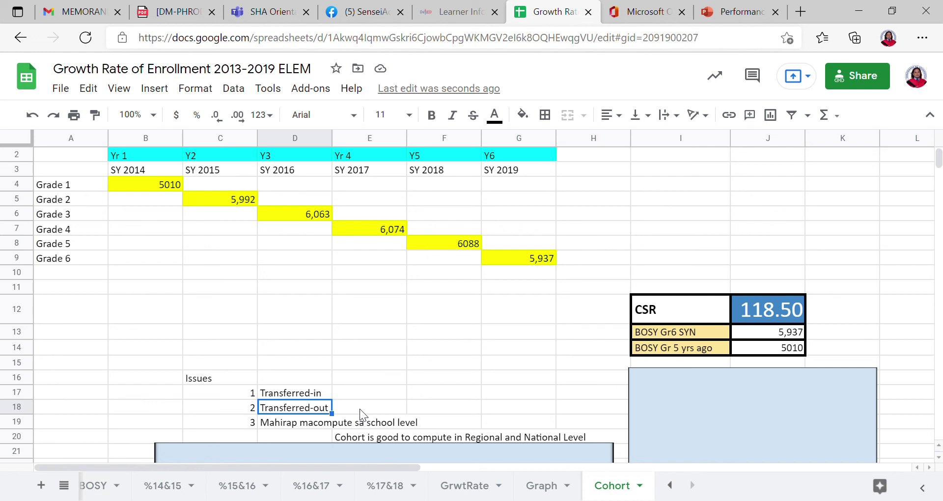
{"action": "left_click", "coordinate": [278, 425]}
{"action": "left_click", "coordinate": [420, 393]}
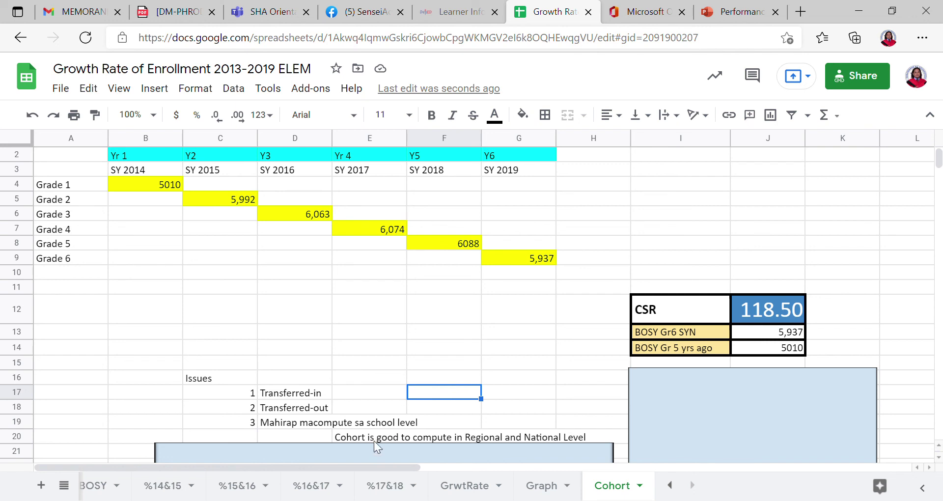
{"action": "left_click", "coordinate": [469, 366]}
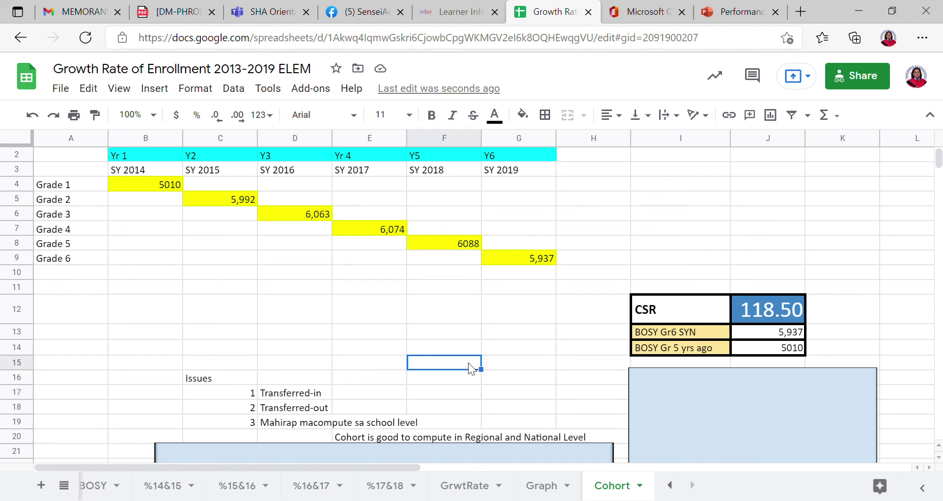